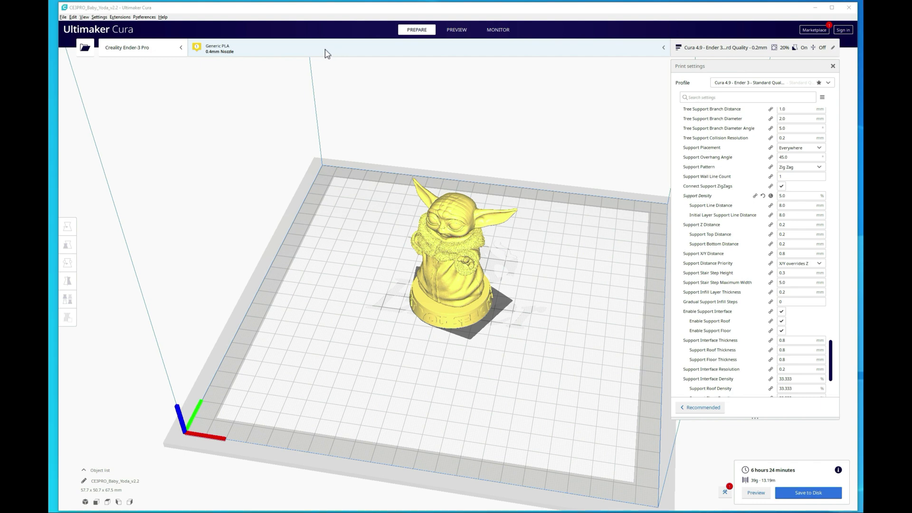
Step: Go to Manage Materials from the Material dropdown to show Generic PLA's details
{"action": "left_click", "coordinate": [299, 53]}
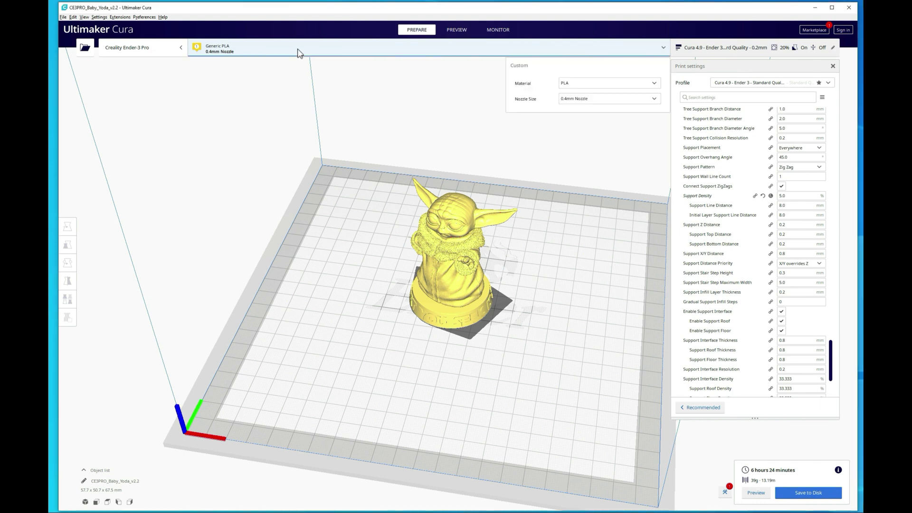
{"action": "left_click", "coordinate": [594, 85]}
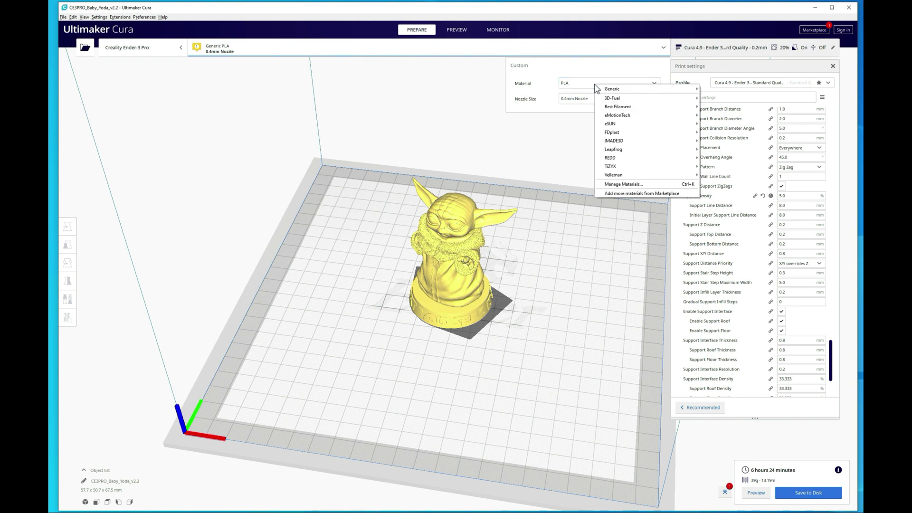
{"action": "left_click", "coordinate": [630, 186]}
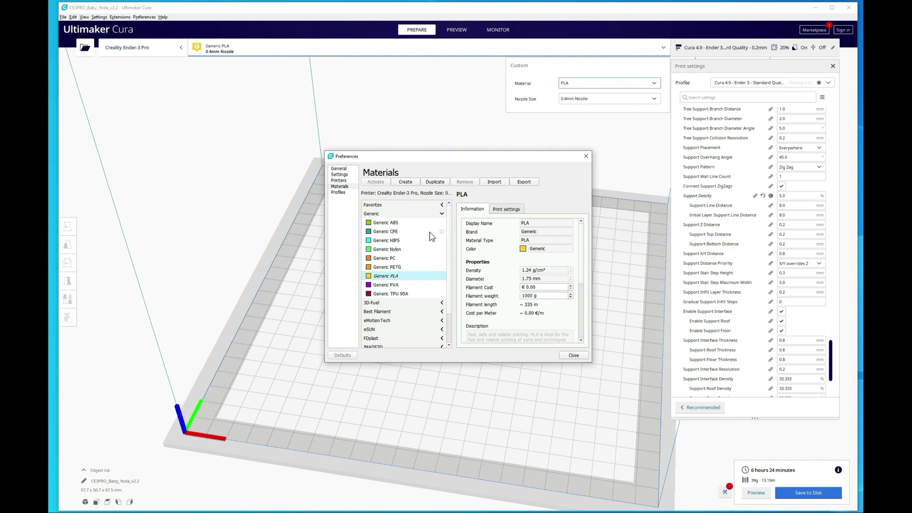
Step: Compare print settings of Generic TPU 95A, PETG and Nylon on the Print settings tab
{"action": "left_click", "coordinate": [506, 212]}
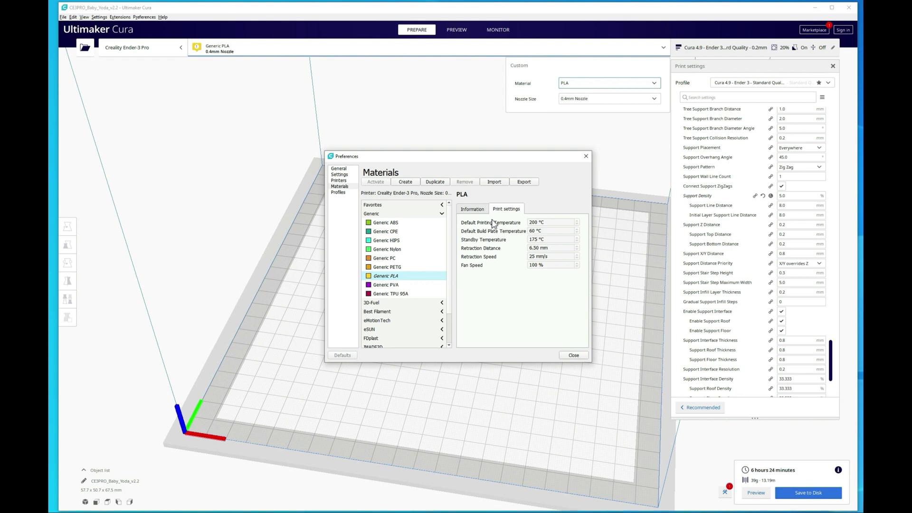
{"action": "mouse_move", "coordinate": [495, 223]}
{"action": "mouse_move", "coordinate": [543, 229]}
{"action": "scroll", "coordinate": [405, 327], "scroll_direction": "down", "scroll_amount": 1}
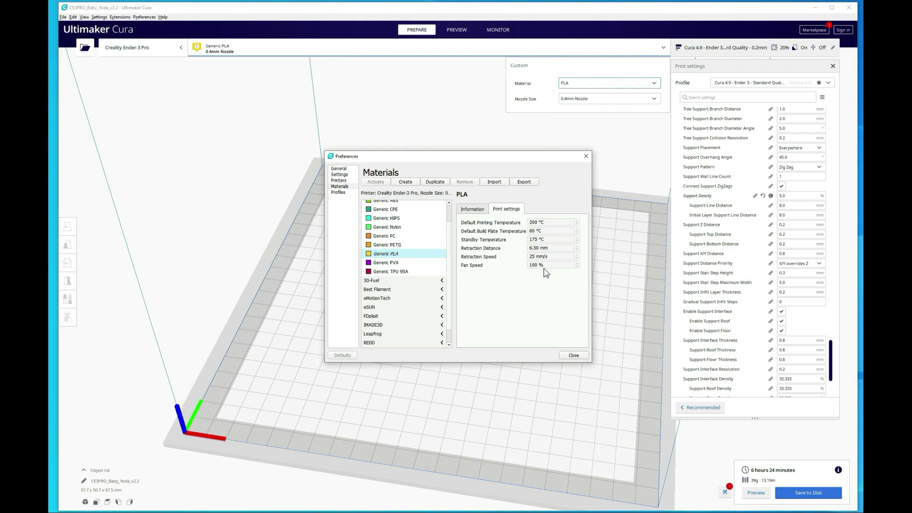
{"action": "left_click", "coordinate": [392, 273]}
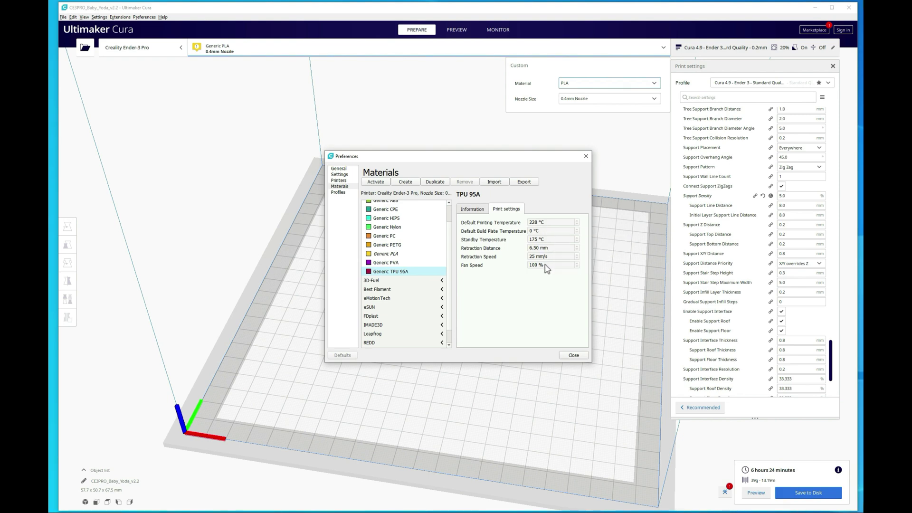
{"action": "left_click", "coordinate": [394, 245]}
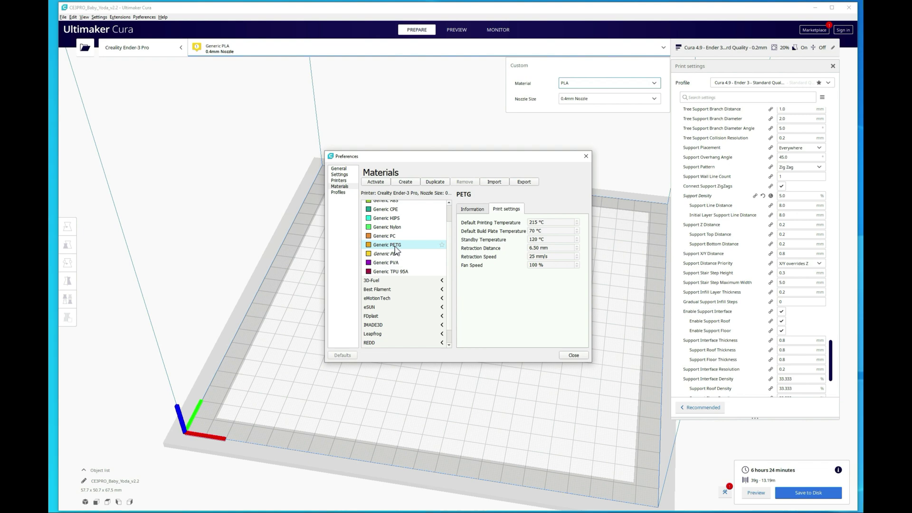
{"action": "left_click", "coordinate": [395, 228]}
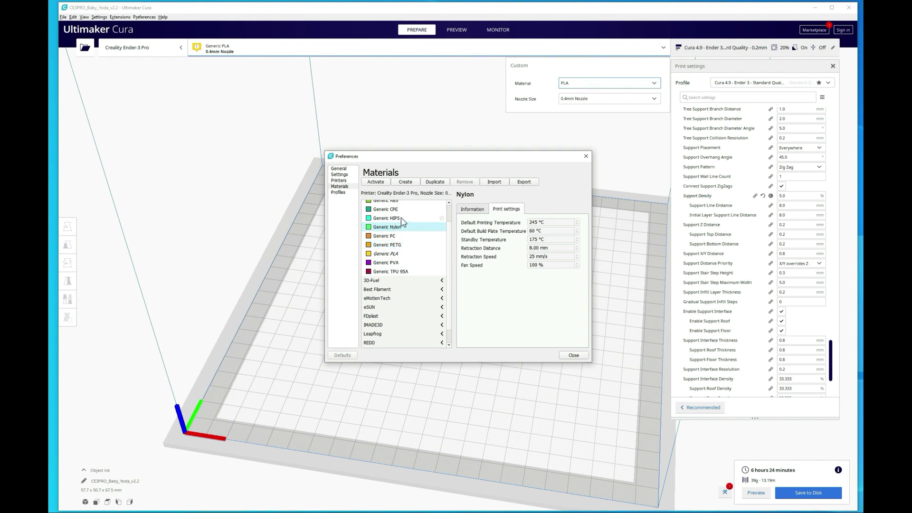
Step: Check Generic HIPS, CPE, ABS and PVA print settings, then show PVA's information
{"action": "left_click", "coordinate": [403, 218]}
{"action": "left_click", "coordinate": [402, 210]}
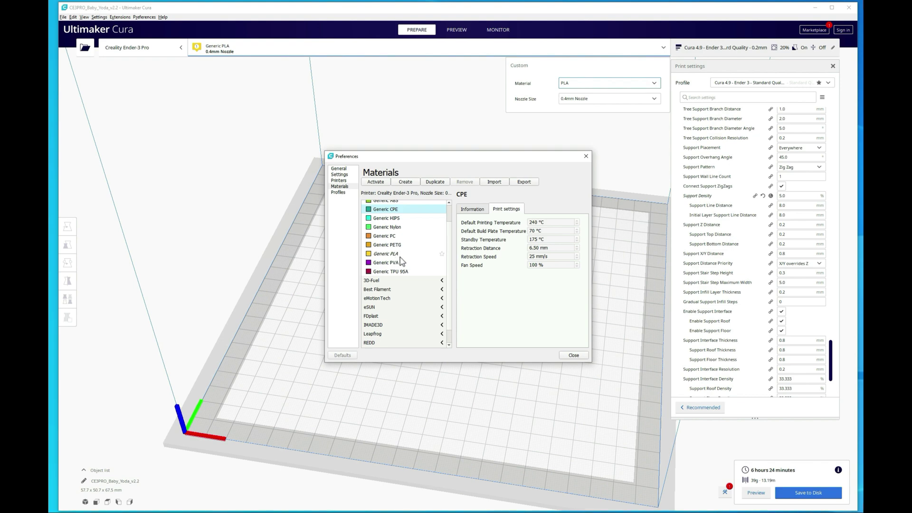
{"action": "scroll", "coordinate": [396, 256], "scroll_direction": "up", "scroll_amount": 1}
{"action": "left_click", "coordinate": [399, 223]}
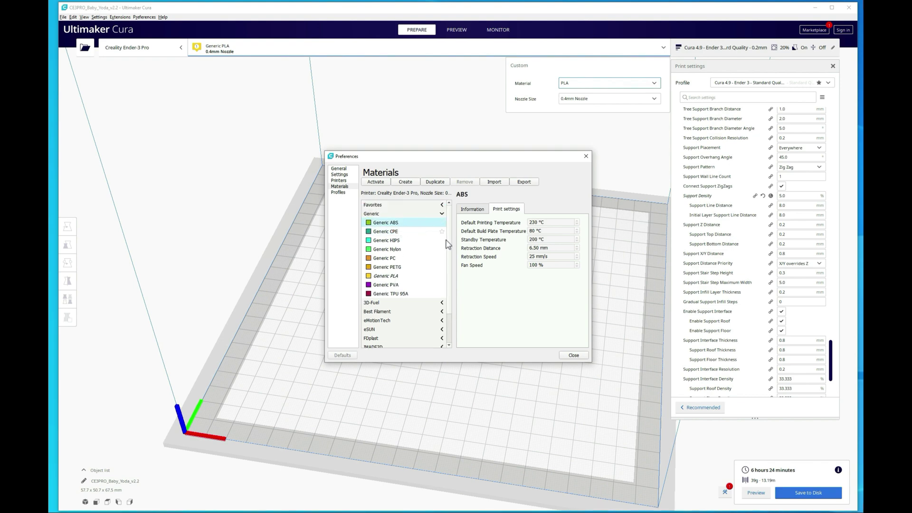
{"action": "left_click", "coordinate": [387, 285]}
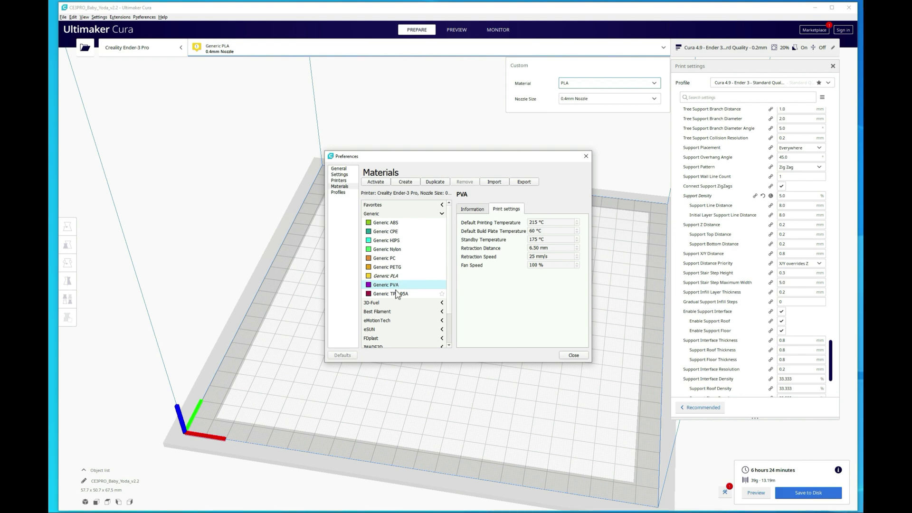
{"action": "left_click", "coordinate": [481, 211]}
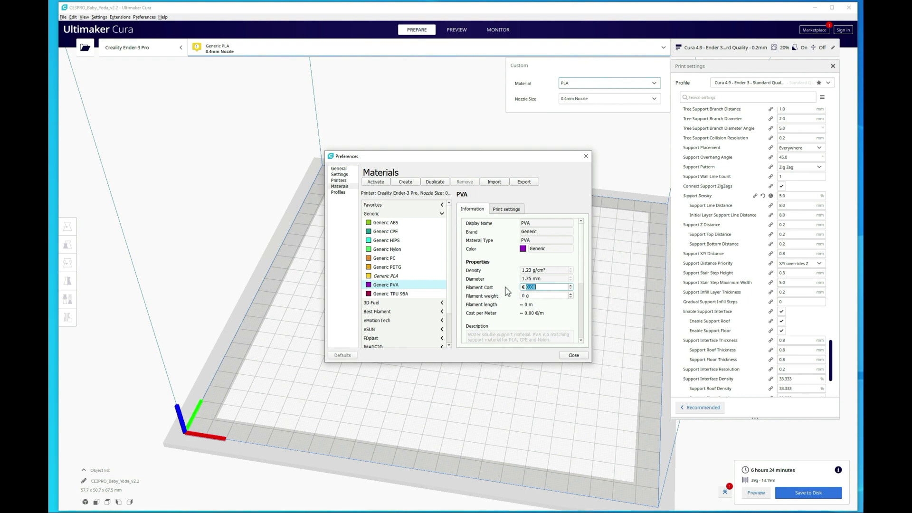
Step: Set the currency to $ in General preferences and return to the Materials page
{"action": "left_click", "coordinate": [338, 169]}
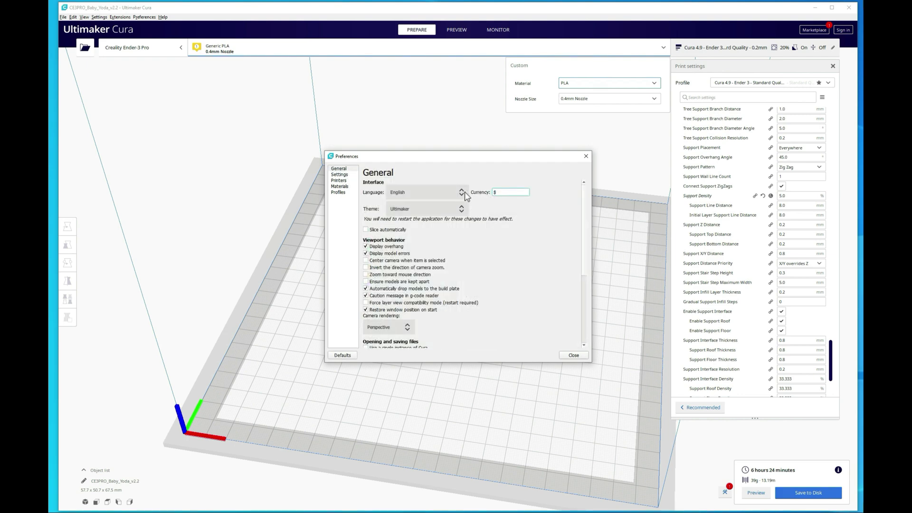
{"action": "left_click", "coordinate": [351, 187]}
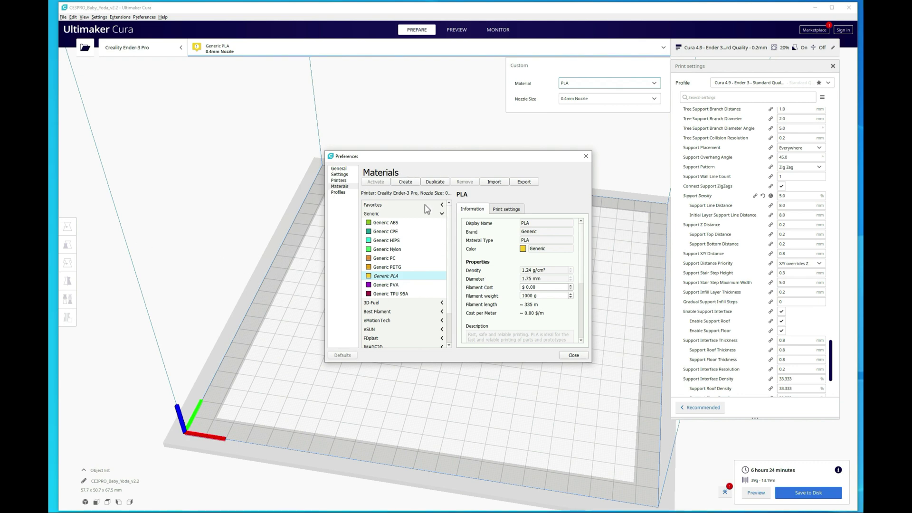
Step: Duplicate Generic PLA, discarding changes, and rename it HATCHBOX PLA with brand HATCHBOX
{"action": "left_click", "coordinate": [435, 182]}
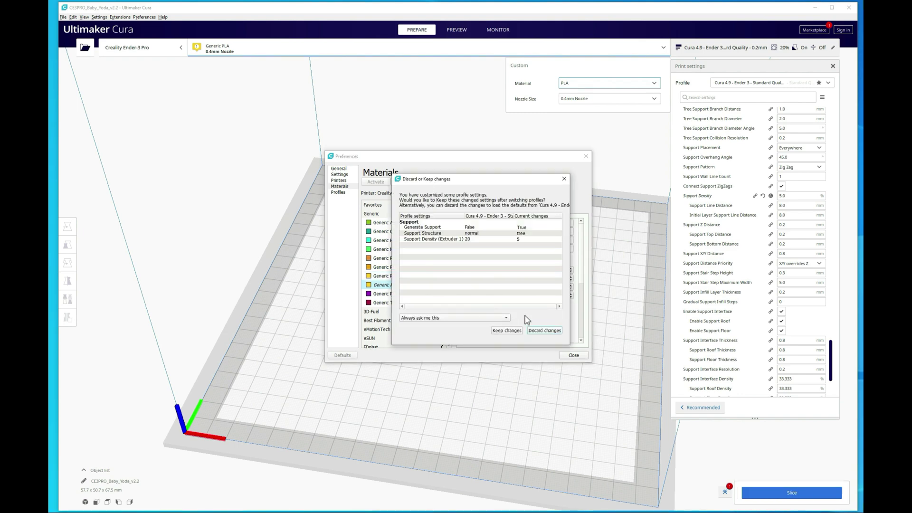
{"action": "left_click", "coordinate": [544, 330]}
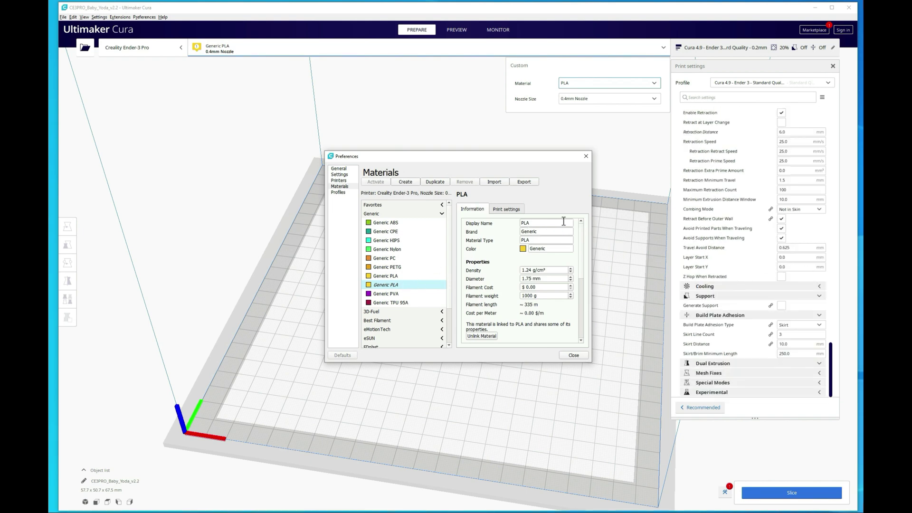
{"action": "left_click_drag", "start_coordinate": [552, 230], "coordinate": [501, 231]}
{"action": "left_click", "coordinate": [522, 222]}
{"action": "double_click", "coordinate": [528, 232]}
{"action": "type", "text": "HATCHBOX"}
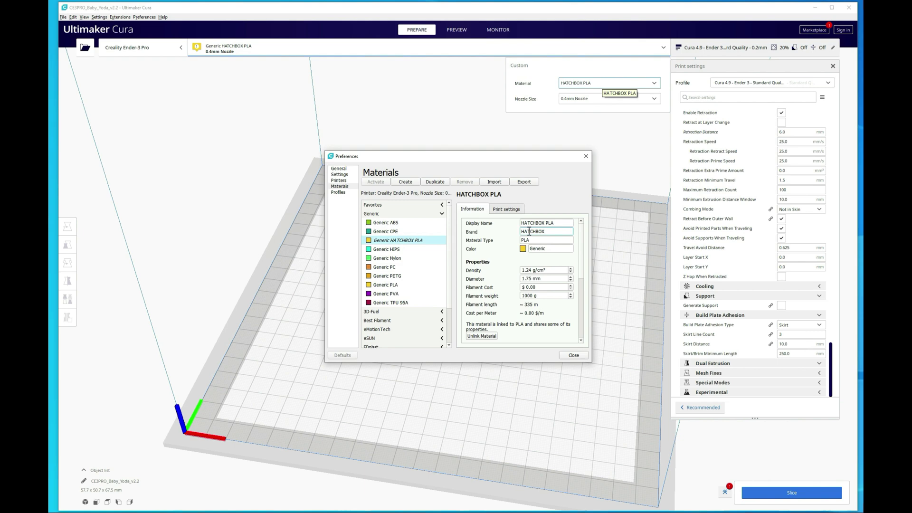
Step: Set the new material's colour to black
{"action": "left_click", "coordinate": [523, 249]}
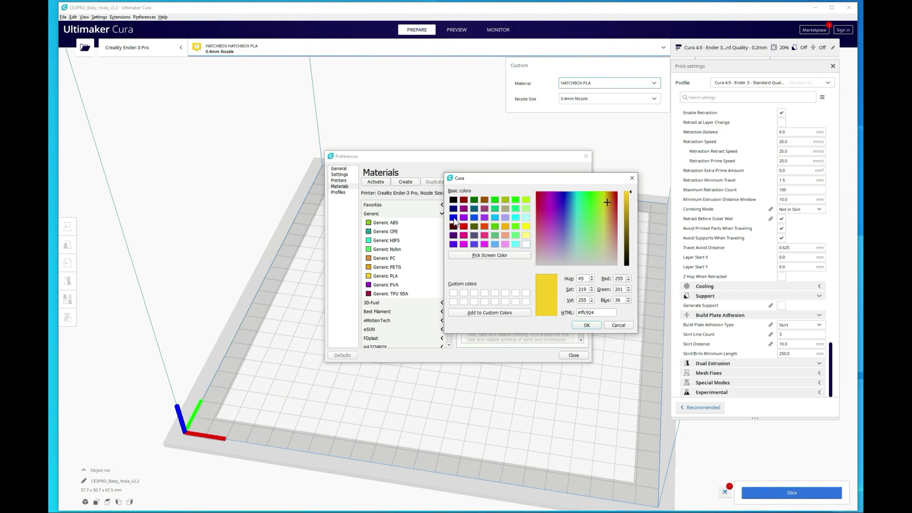
{"action": "left_click", "coordinate": [454, 200]}
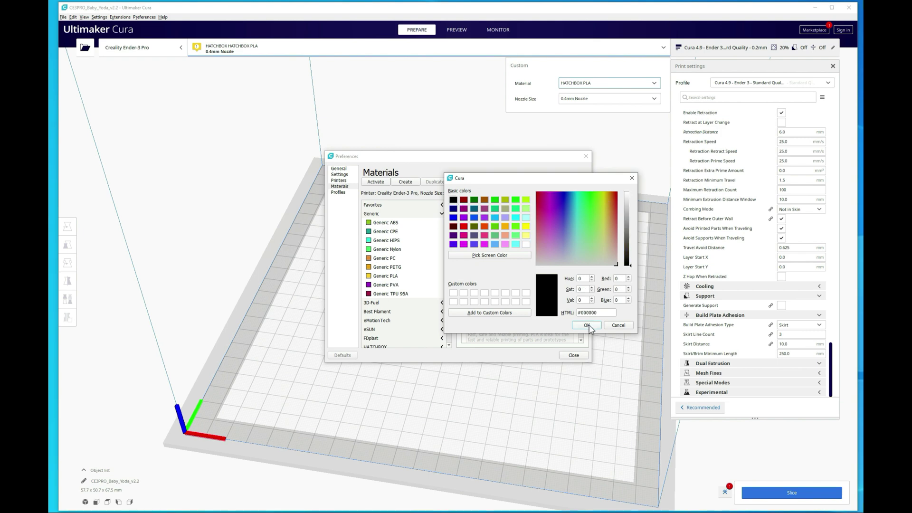
{"action": "left_click", "coordinate": [587, 326]}
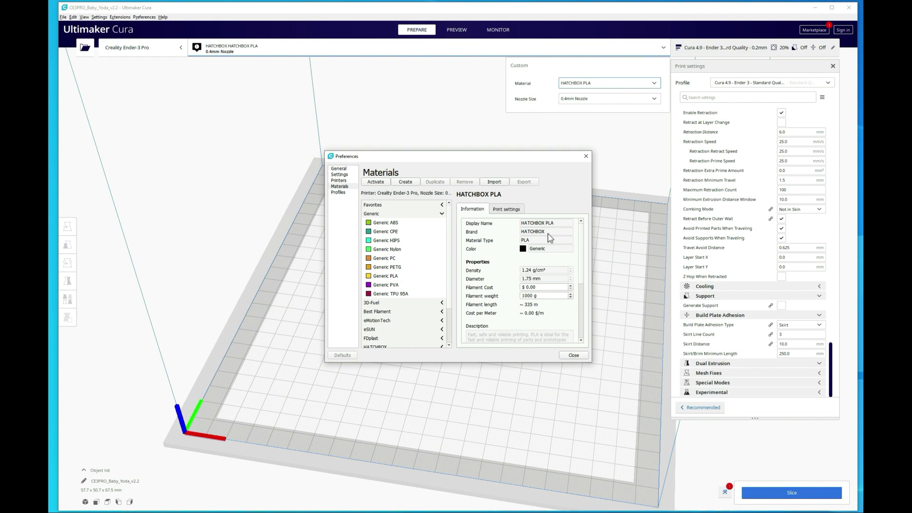
Step: Enter a filament cost of 25.91 for the 1000 g spool
{"action": "left_click", "coordinate": [551, 287]}
{"action": "left_click", "coordinate": [551, 286]}
{"action": "left_click_drag", "start_coordinate": [542, 288], "coordinate": [525, 286]}
{"action": "left_click", "coordinate": [526, 297]}
Step: Select HATCHBOX PLA under the HATCHBOX brand and change its Retraction Distance to 6.0 mm
{"action": "left_click", "coordinate": [418, 276]}
{"action": "scroll", "coordinate": [420, 280], "scroll_direction": "down", "scroll_amount": 1}
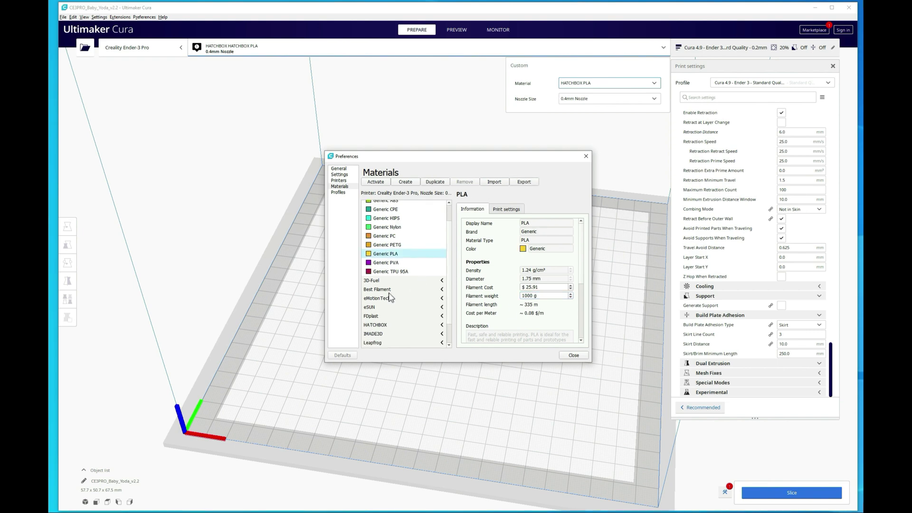
{"action": "left_click", "coordinate": [384, 325]}
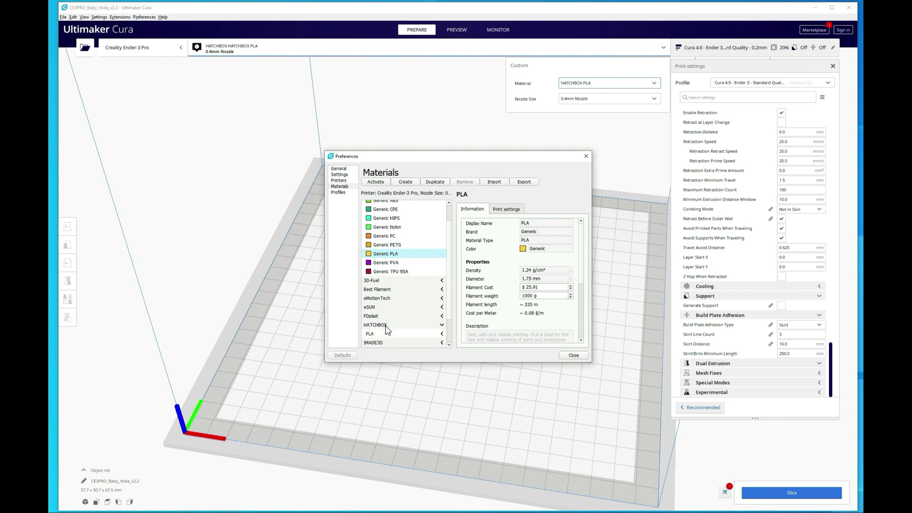
{"action": "left_click", "coordinate": [397, 346]}
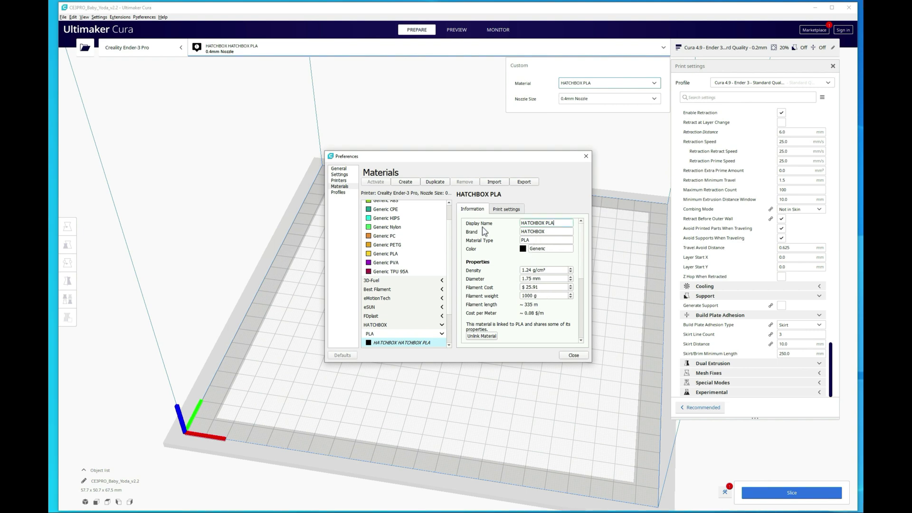
{"action": "left_click", "coordinate": [506, 209]}
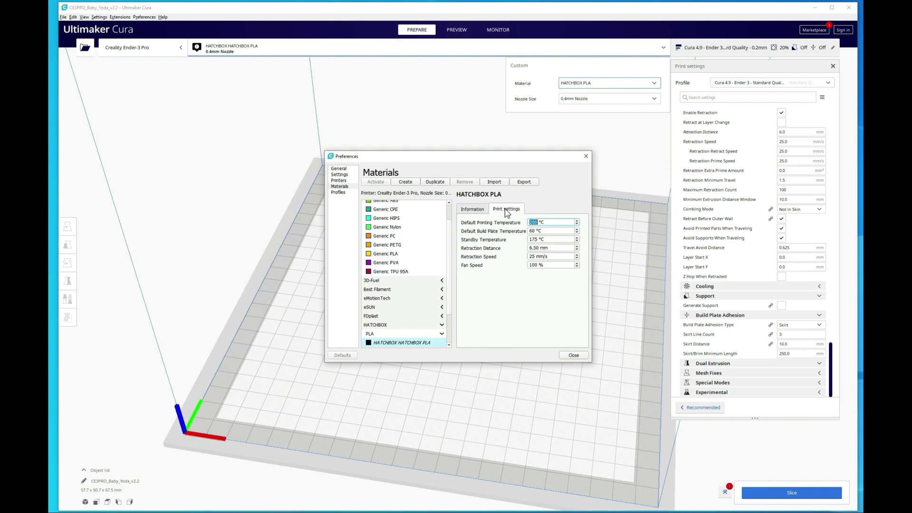
{"action": "double_click", "coordinate": [535, 247]}
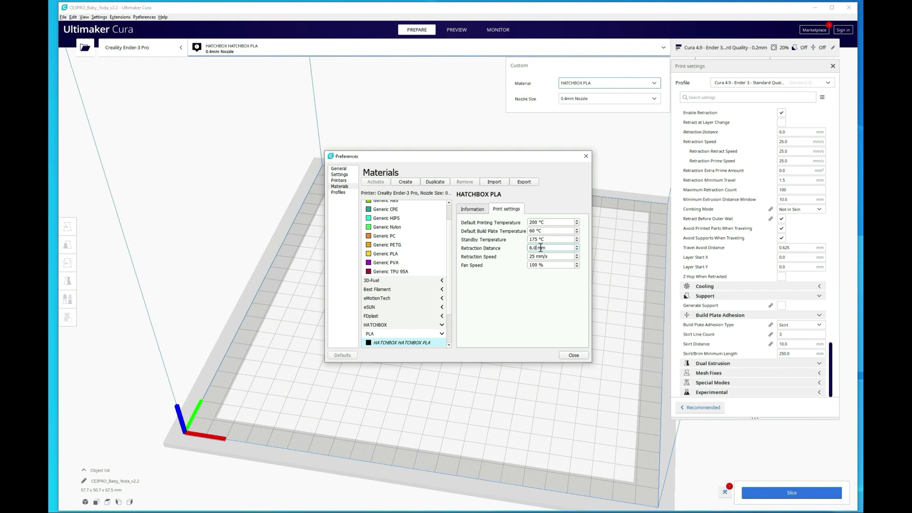
Step: Close Preferences and switch the printer's material back to Generic PLA
{"action": "left_click", "coordinate": [575, 356]}
{"action": "left_click", "coordinate": [463, 283]}
{"action": "scroll", "coordinate": [463, 283], "scroll_direction": "up", "scroll_amount": 2}
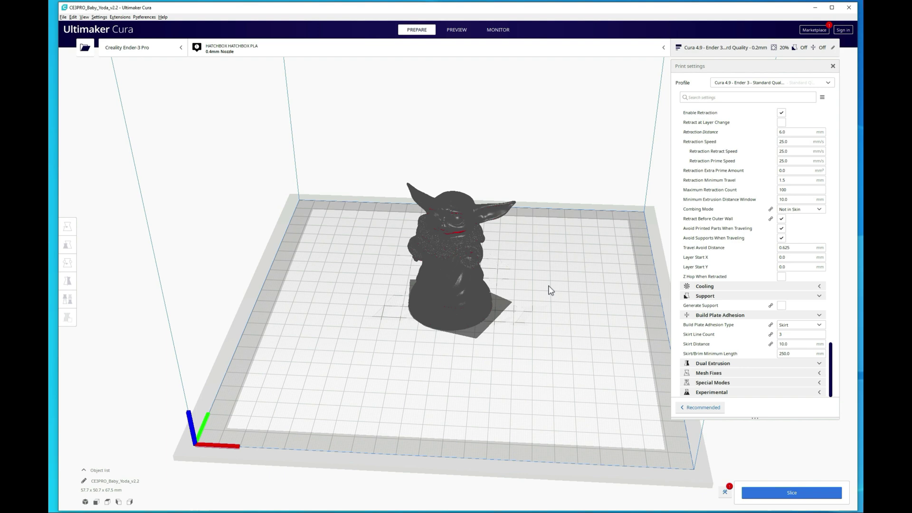
{"action": "left_click", "coordinate": [475, 47]}
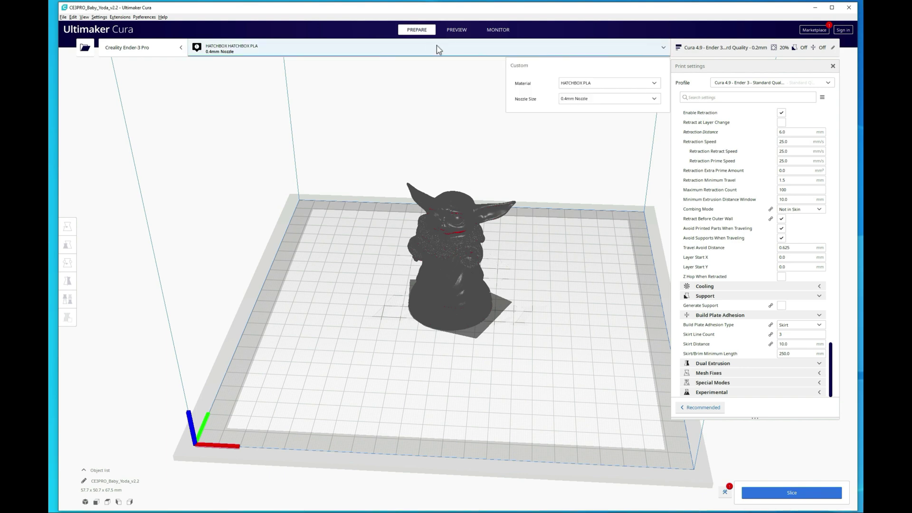
{"action": "left_click", "coordinate": [588, 86]}
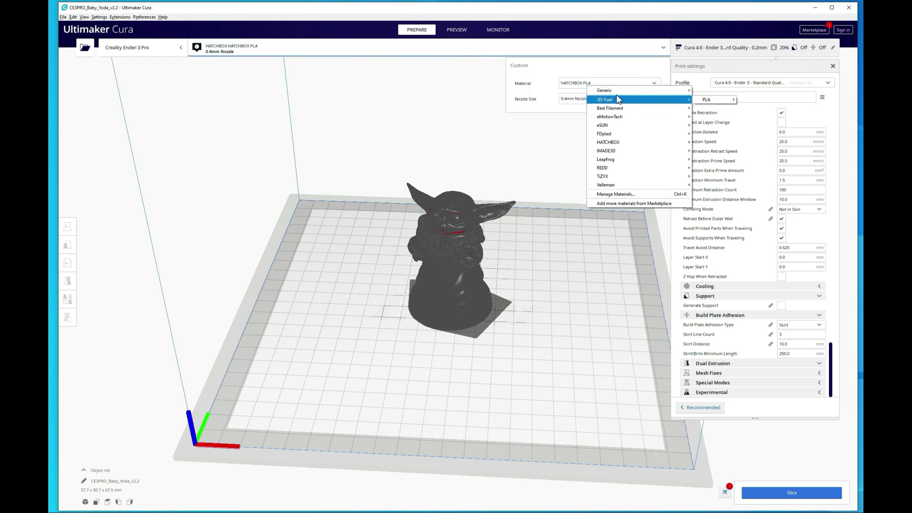
{"action": "mouse_move", "coordinate": [620, 91]}
{"action": "left_click", "coordinate": [708, 141]}
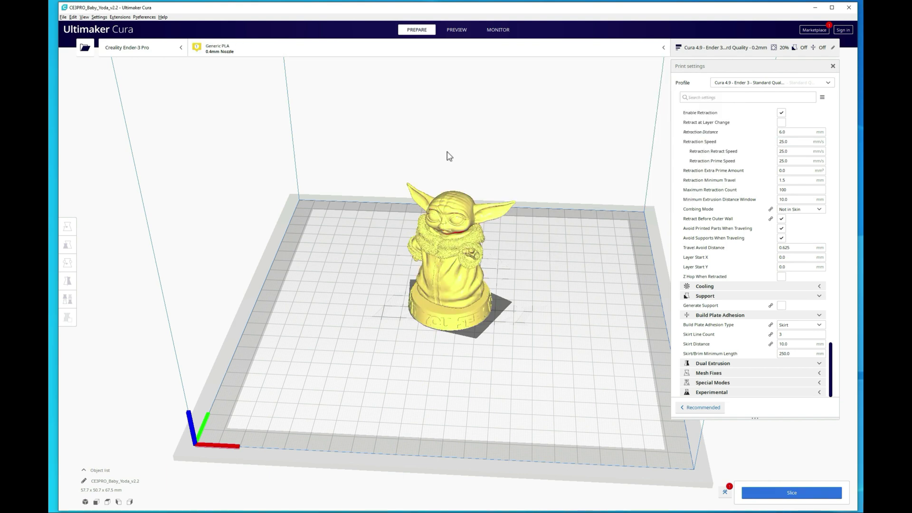
Step: Load HATCHBOX PLA as the material, turning the Baby Yoda model black
{"action": "left_click", "coordinate": [480, 52]}
{"action": "left_click", "coordinate": [582, 83]}
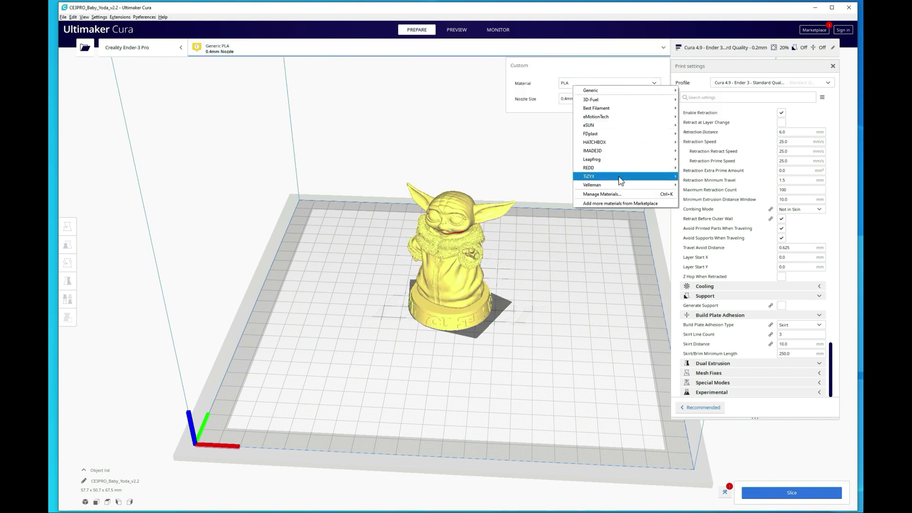
{"action": "mouse_move", "coordinate": [618, 149]}
{"action": "mouse_move", "coordinate": [701, 145]}
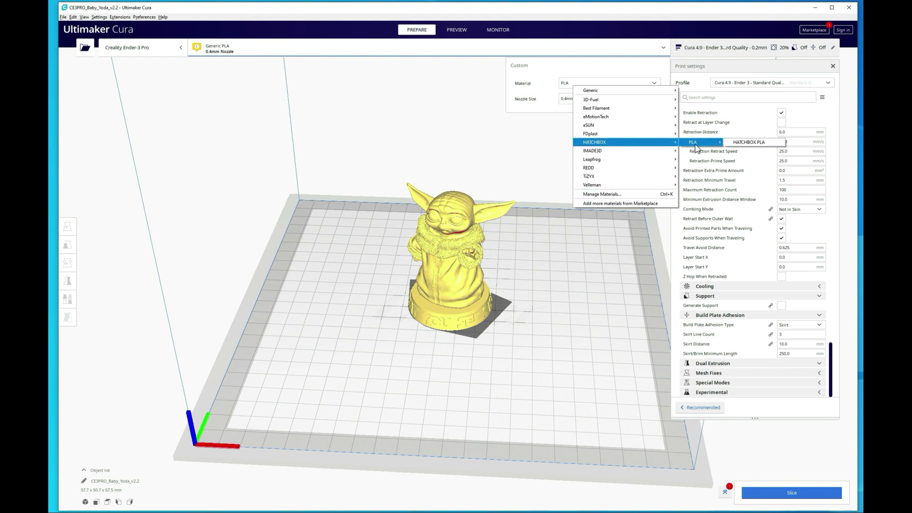
{"action": "left_click", "coordinate": [744, 144]}
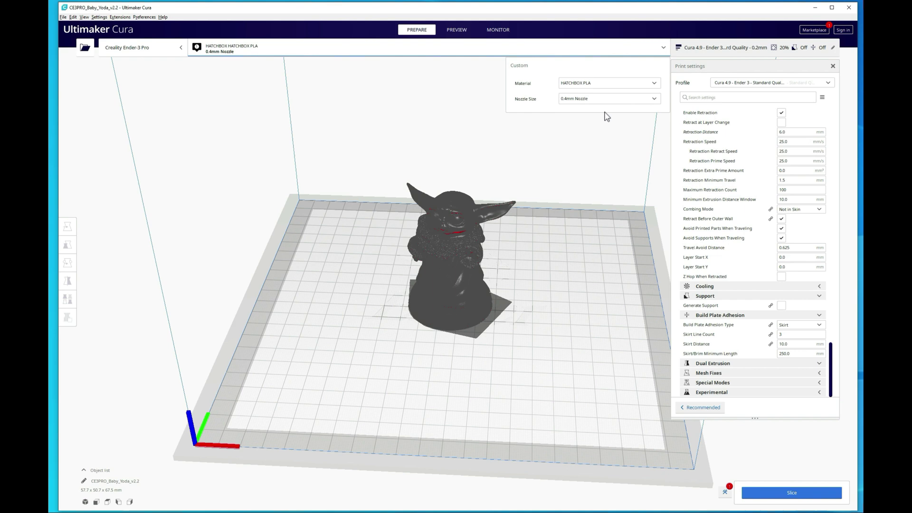
{"action": "scroll", "coordinate": [786, 218], "scroll_direction": "up", "scroll_amount": 10}
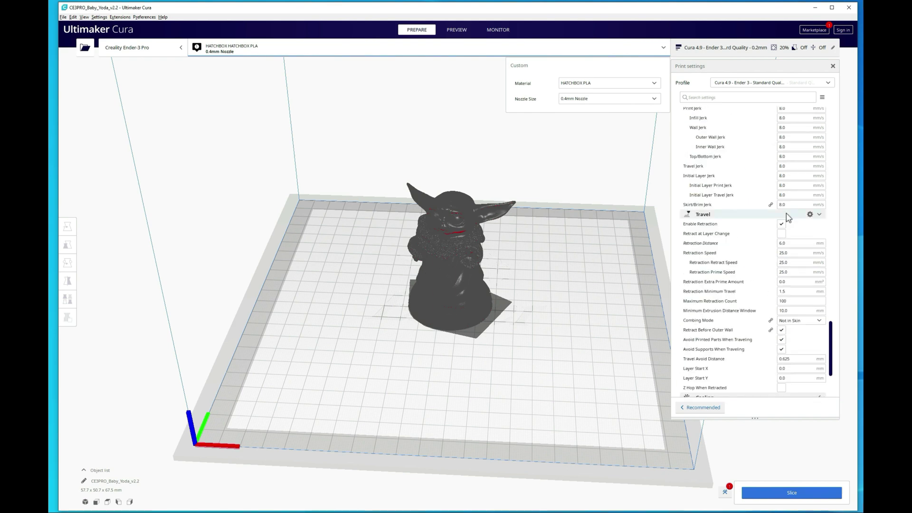
{"action": "scroll", "coordinate": [781, 211], "scroll_direction": "up", "scroll_amount": 4}
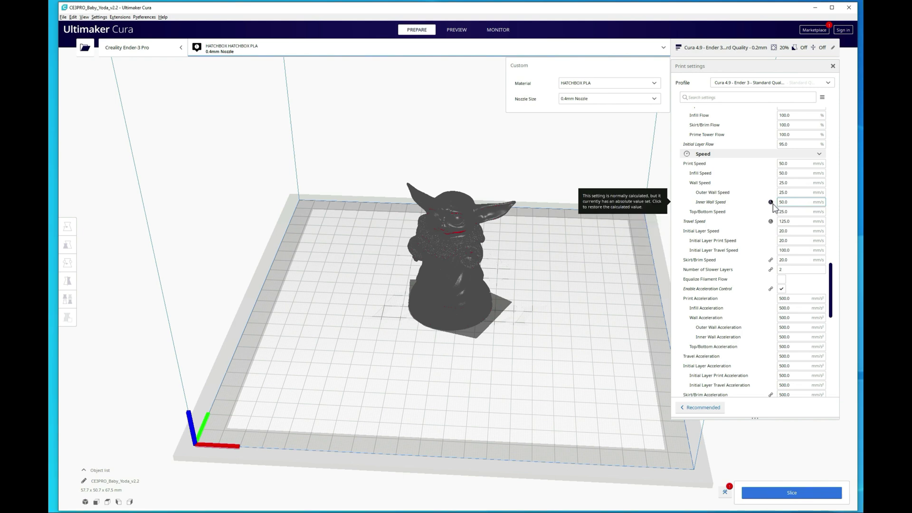
{"action": "scroll", "coordinate": [783, 285], "scroll_direction": "down", "scroll_amount": 15}
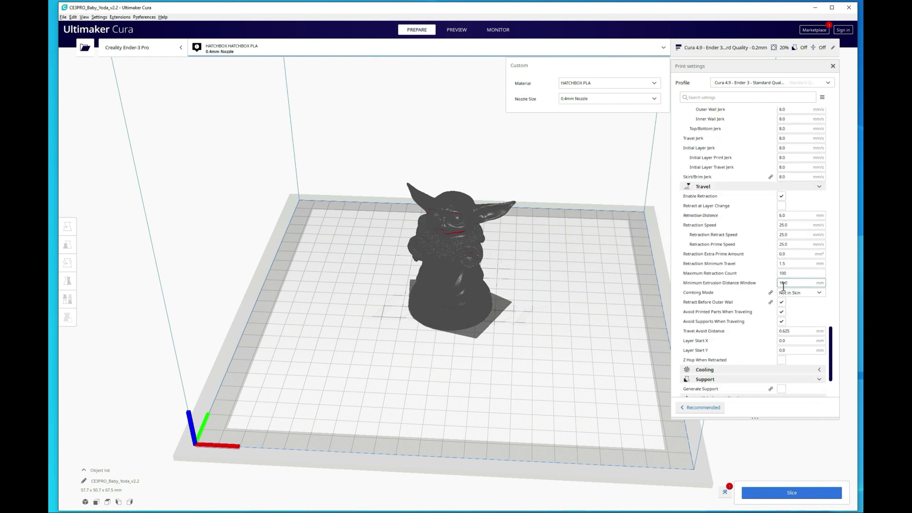
{"action": "scroll", "coordinate": [783, 285], "scroll_direction": "up", "scroll_amount": 5}
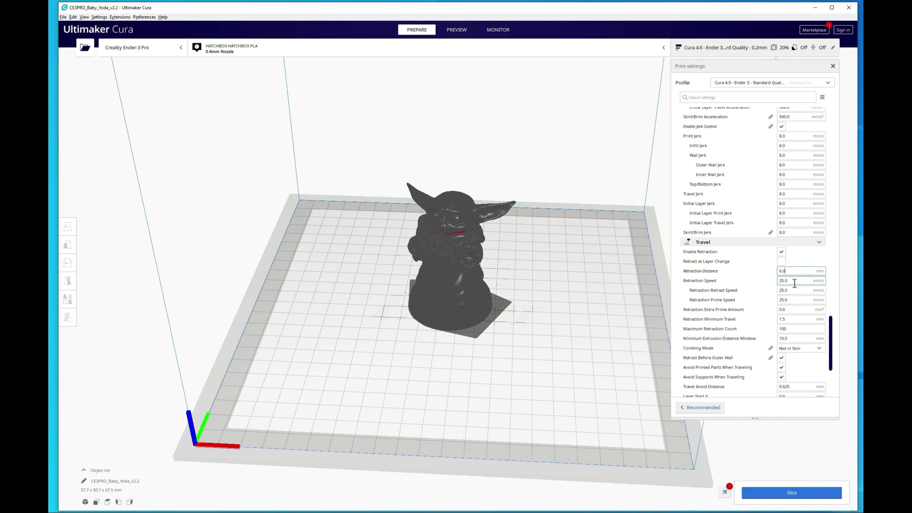
{"action": "scroll", "coordinate": [775, 293], "scroll_direction": "up", "scroll_amount": 8}
{"action": "scroll", "coordinate": [776, 295], "scroll_direction": "up", "scroll_amount": 6}
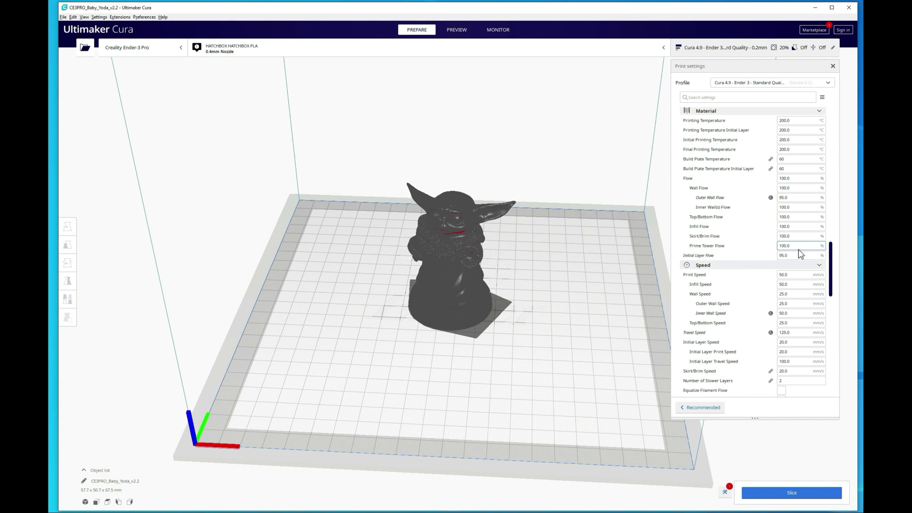
{"action": "scroll", "coordinate": [798, 255], "scroll_direction": "up", "scroll_amount": 3}
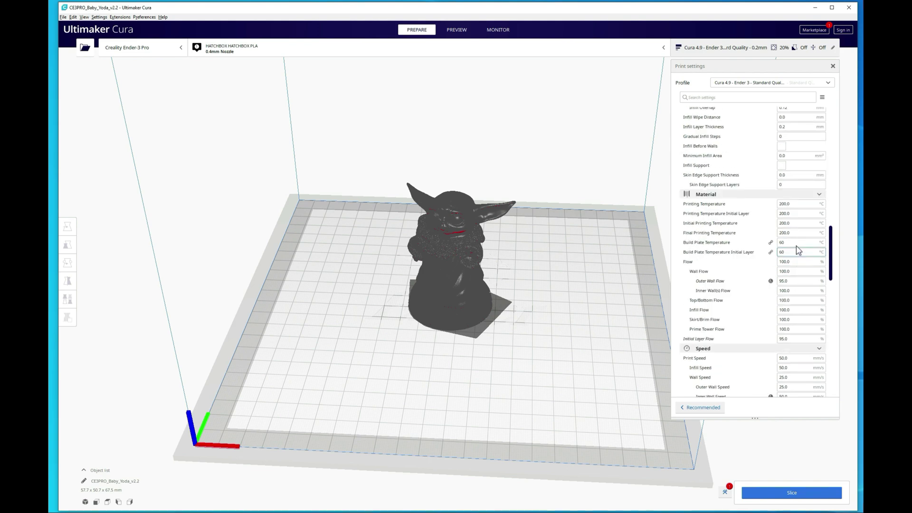
Step: Slice Baby Yoda and view the estimate: 3 h 47 min, 26 g, $0.67
{"action": "left_click", "coordinate": [791, 494]}
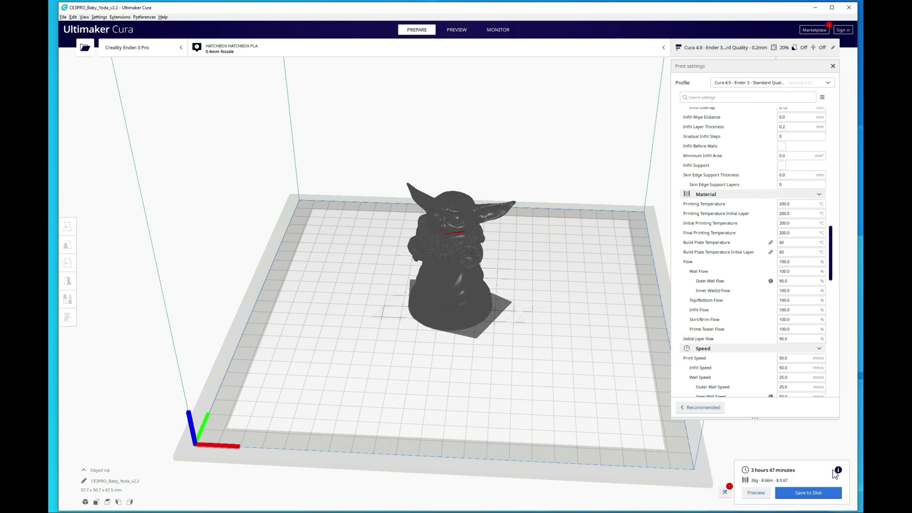
{"action": "mouse_move", "coordinate": [839, 470]}
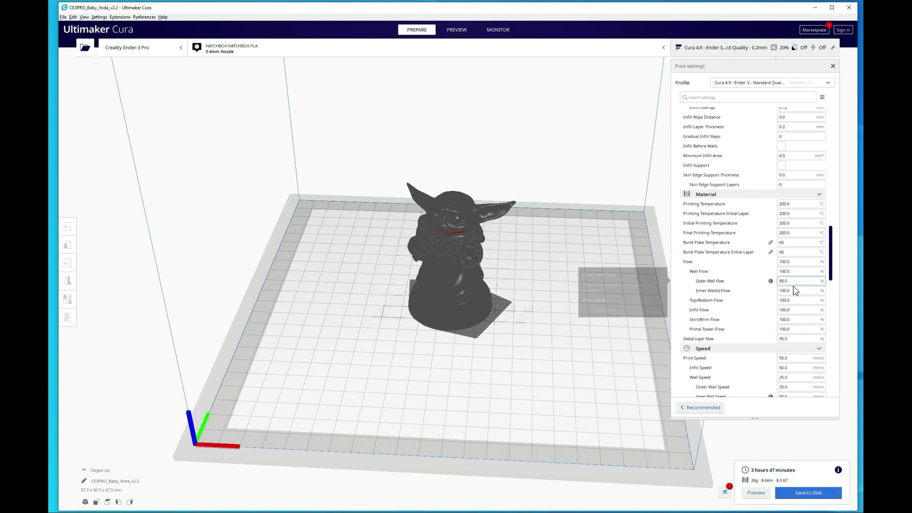
Step: Change Infill Density to 50%, then set it back to 20%
{"action": "scroll", "coordinate": [769, 219], "scroll_direction": "down", "scroll_amount": 12}
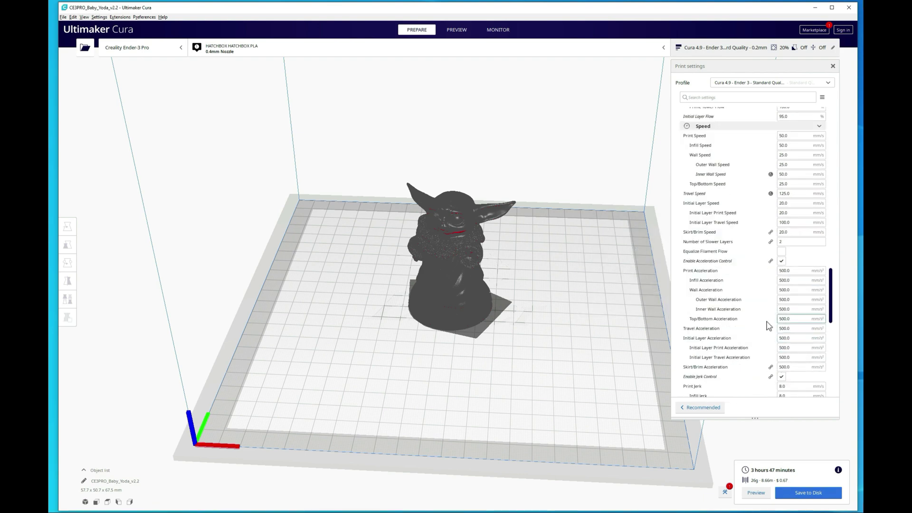
{"action": "scroll", "coordinate": [767, 324], "scroll_direction": "down", "scroll_amount": 10}
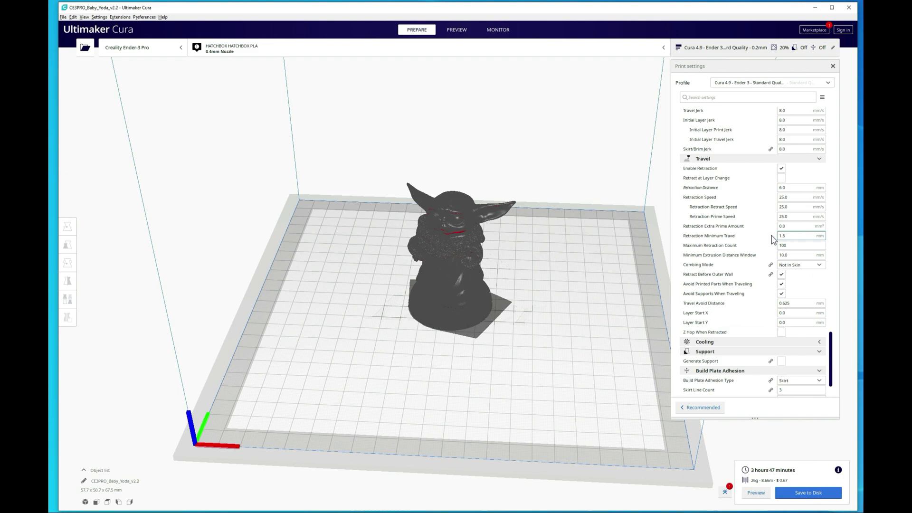
{"action": "scroll", "coordinate": [775, 343], "scroll_direction": "down", "scroll_amount": 3}
{"action": "scroll", "coordinate": [774, 344], "scroll_direction": "up", "scroll_amount": 15}
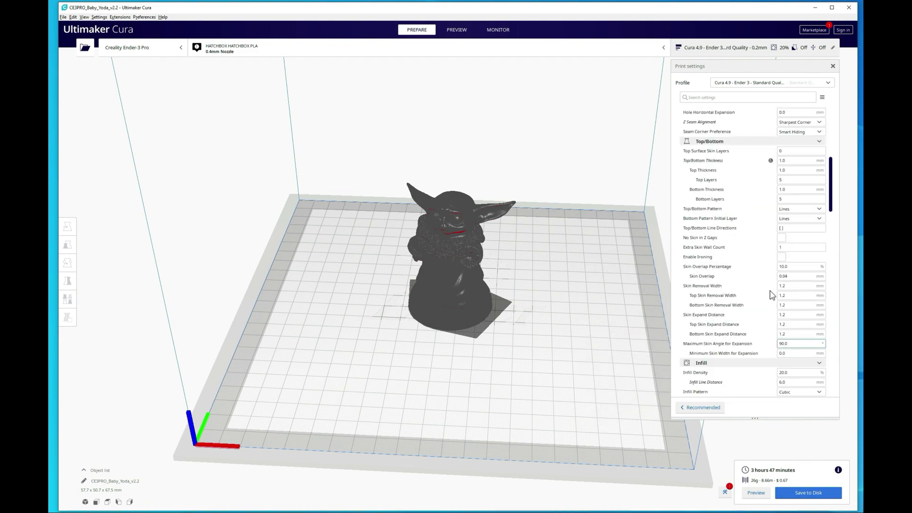
{"action": "scroll", "coordinate": [800, 168], "scroll_direction": "up", "scroll_amount": 8}
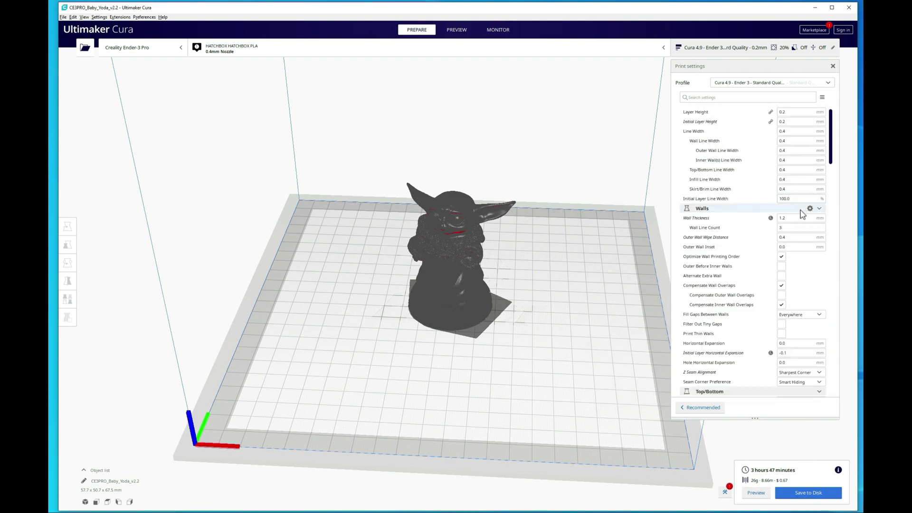
{"action": "scroll", "coordinate": [797, 237], "scroll_direction": "down", "scroll_amount": 10}
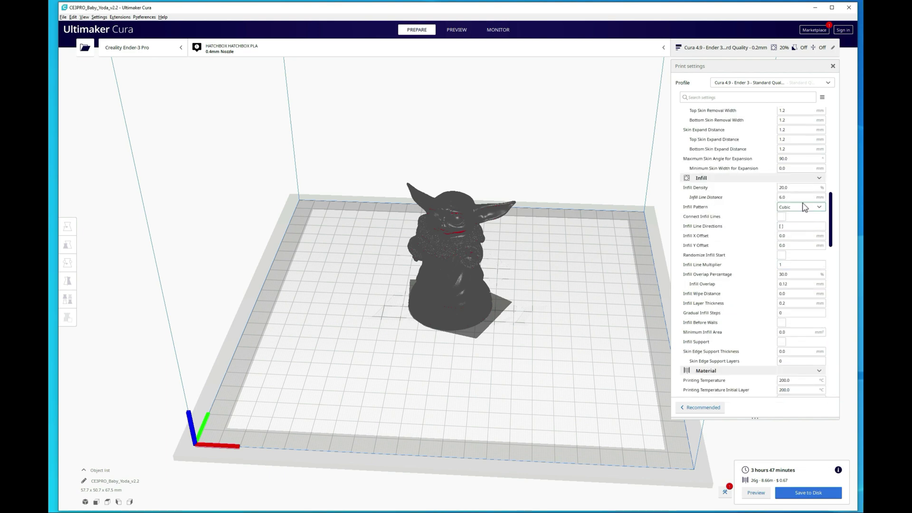
{"action": "double_click", "coordinate": [801, 190]}
{"action": "key", "text": "ctrl+a"}
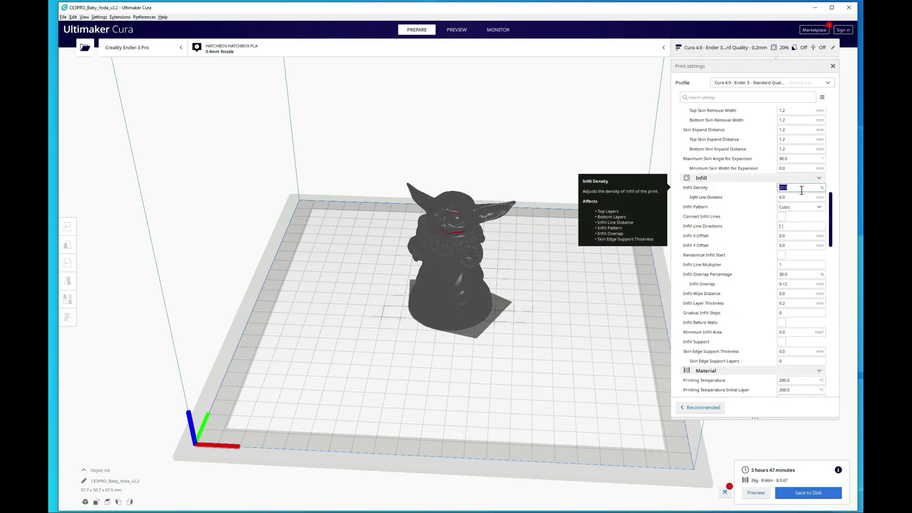
{"action": "type", "text": "50"}
{"action": "left_click_drag", "start_coordinate": [798, 187], "coordinate": [760, 190]}
{"action": "type", "text": "20"}
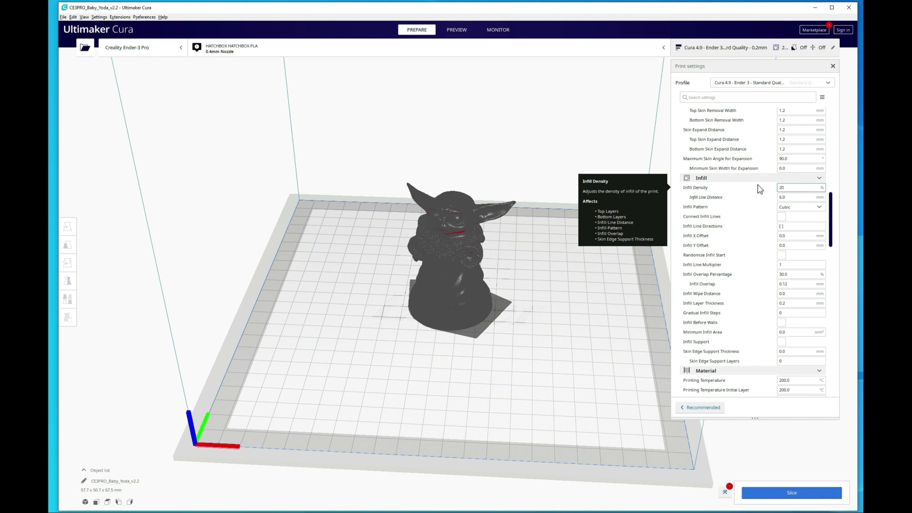
Step: Switch to eSUN Black PLA+ and review its settings: 210 °C nozzle, 60 °C bed
{"action": "left_click", "coordinate": [481, 55]}
{"action": "left_click", "coordinate": [627, 85]}
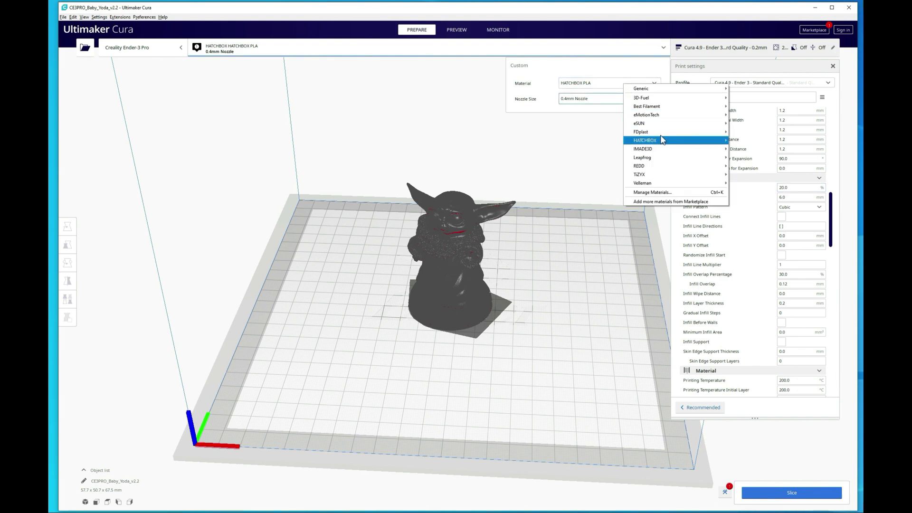
{"action": "mouse_move", "coordinate": [662, 131]}
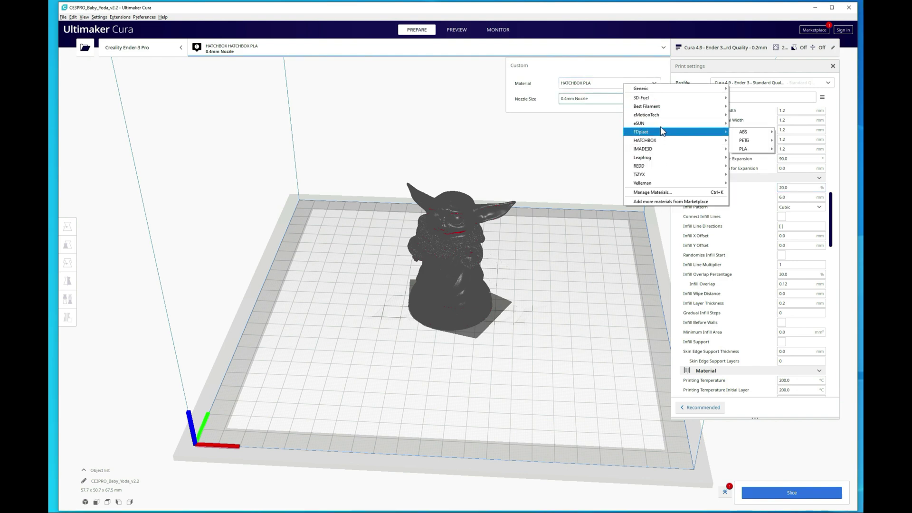
{"action": "left_click", "coordinate": [806, 135]}
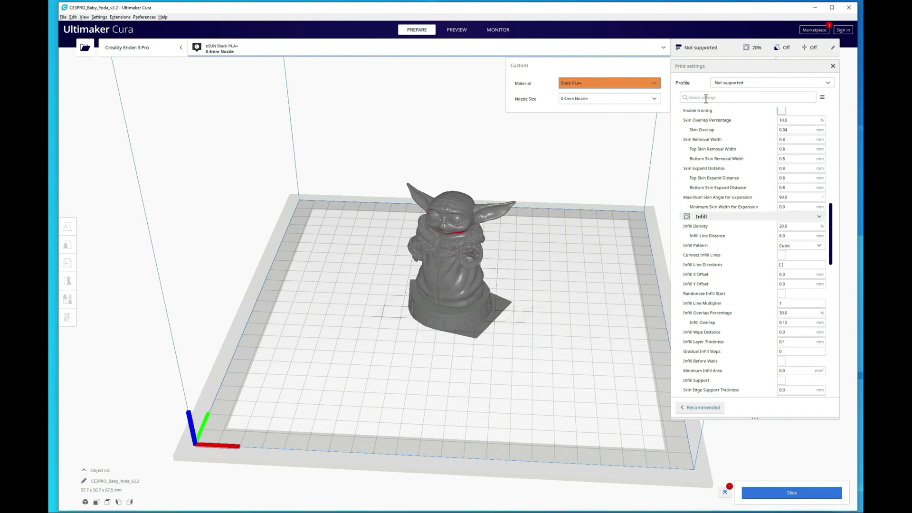
{"action": "scroll", "coordinate": [756, 143], "scroll_direction": "up", "scroll_amount": 3}
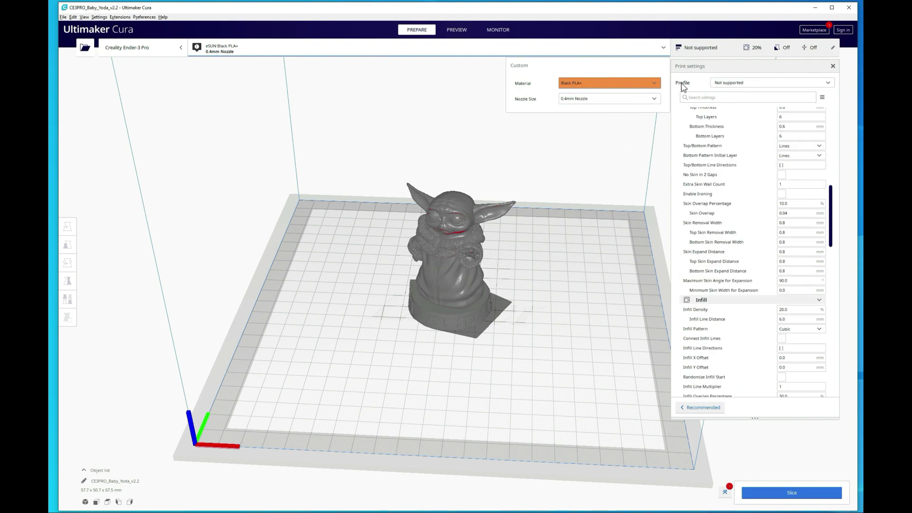
{"action": "scroll", "coordinate": [775, 223], "scroll_direction": "up", "scroll_amount": 2}
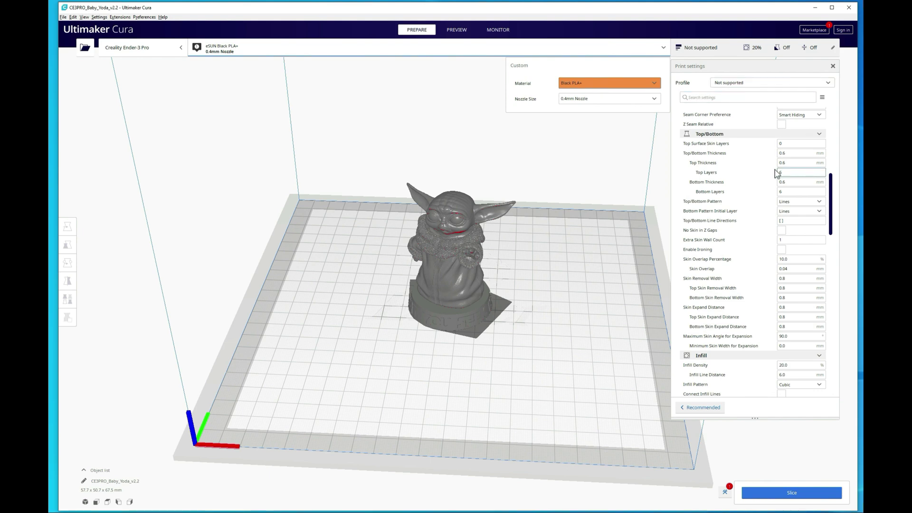
{"action": "scroll", "coordinate": [777, 173], "scroll_direction": "up", "scroll_amount": 10}
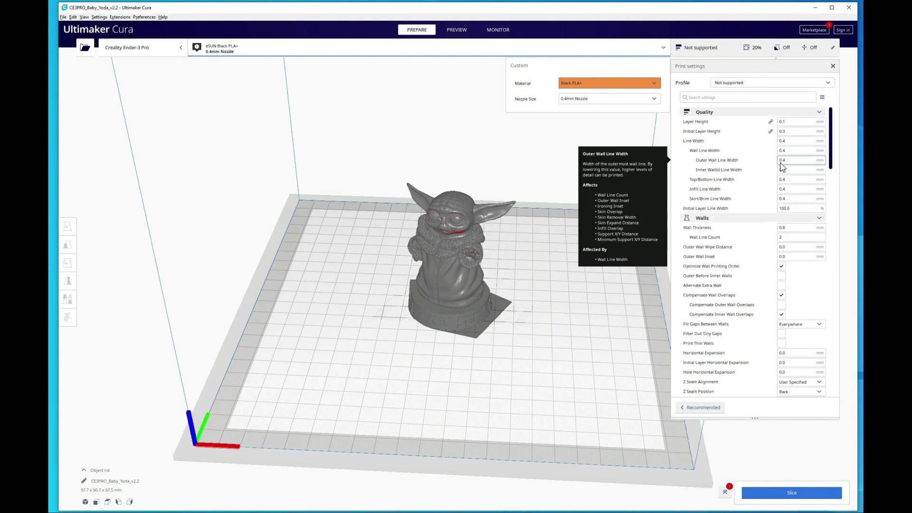
{"action": "scroll", "coordinate": [758, 190], "scroll_direction": "down", "scroll_amount": 15}
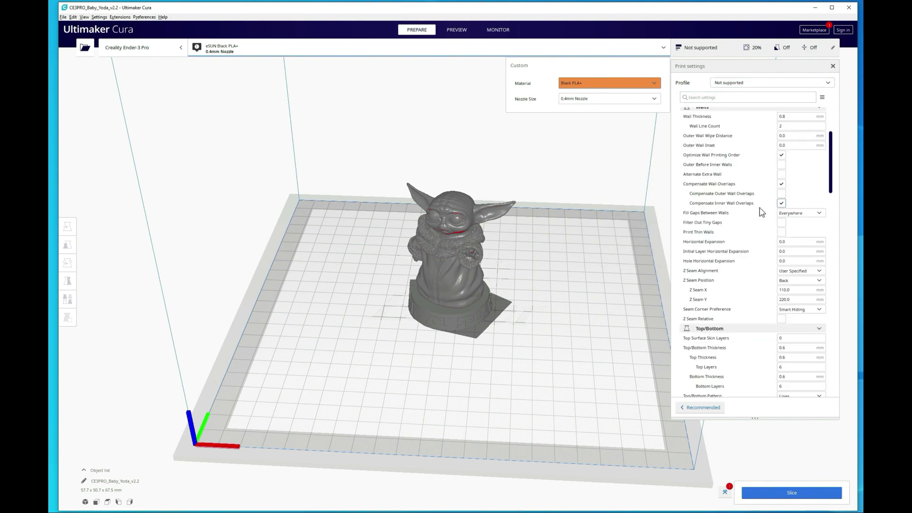
{"action": "scroll", "coordinate": [762, 212], "scroll_direction": "down", "scroll_amount": 4}
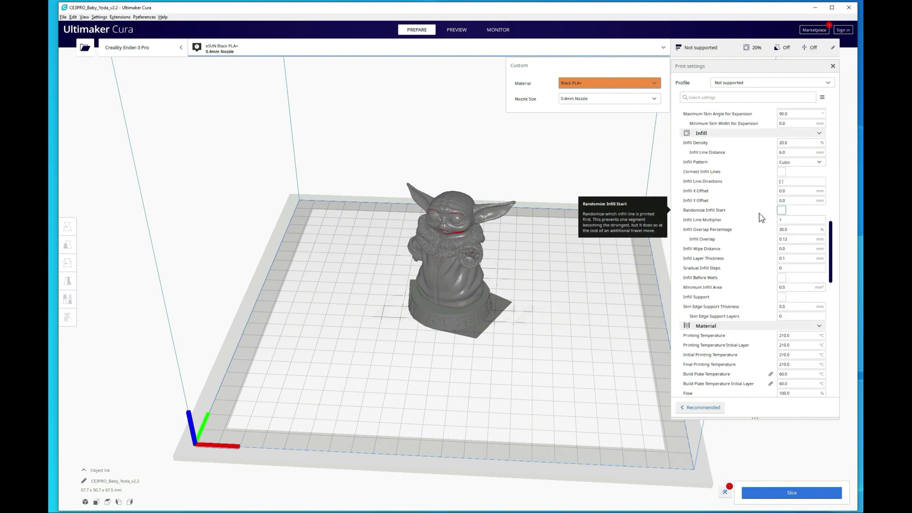
{"action": "scroll", "coordinate": [759, 214], "scroll_direction": "down", "scroll_amount": 1}
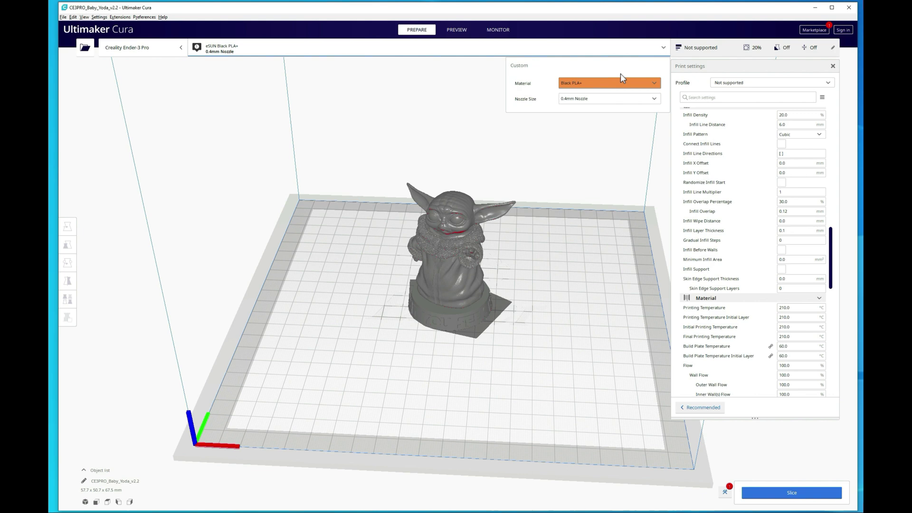
Step: Choose HATCHBOX PLA again, restoring the Standard Quality - 0.1mm profile
{"action": "left_click", "coordinate": [652, 84]}
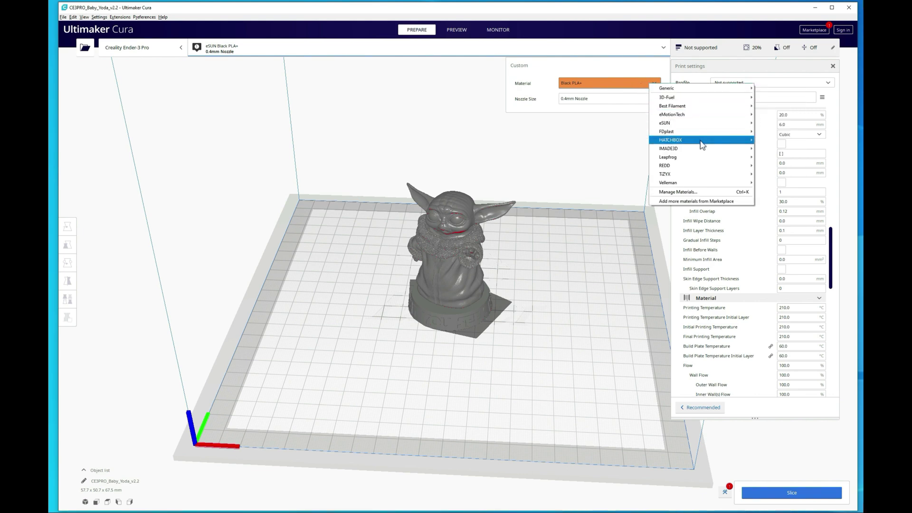
{"action": "mouse_move", "coordinate": [692, 151]}
{"action": "mouse_move", "coordinate": [769, 141]}
{"action": "left_click", "coordinate": [810, 142]}
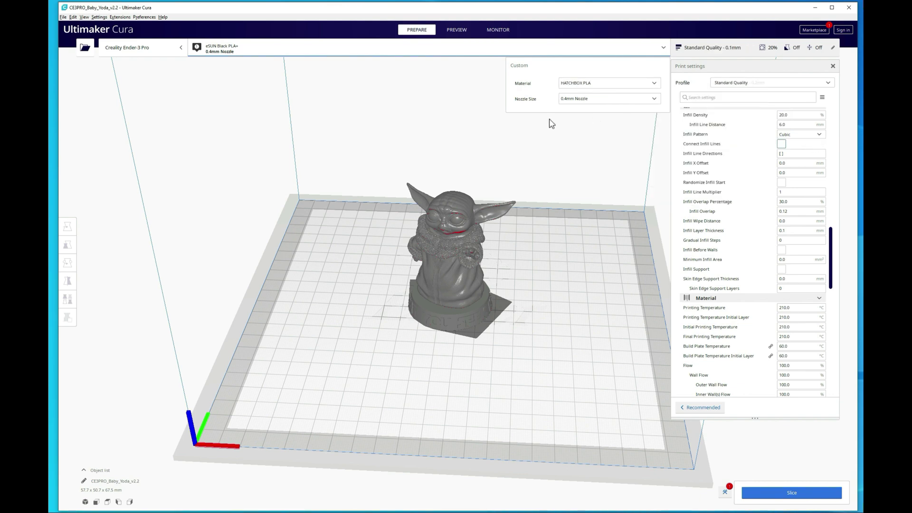